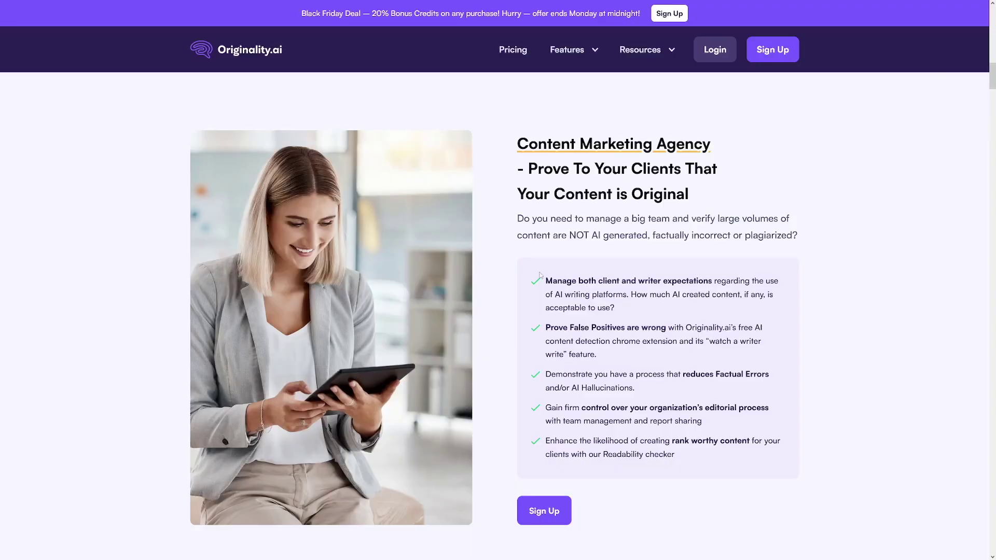
Highlight the agency benefits checklist and intro paragraph on the marketing page, then return to the top
{"action": "left_click_drag", "start_coordinate": [539, 275], "coordinate": [676, 457]}
{"action": "left_click", "coordinate": [580, 229]}
{"action": "left_click_drag", "start_coordinate": [550, 218], "coordinate": [601, 236]}
{"action": "left_click", "coordinate": [570, 247]}
{"action": "scroll", "coordinate": [303, 169], "scroll_direction": "up", "scroll_amount": 10}
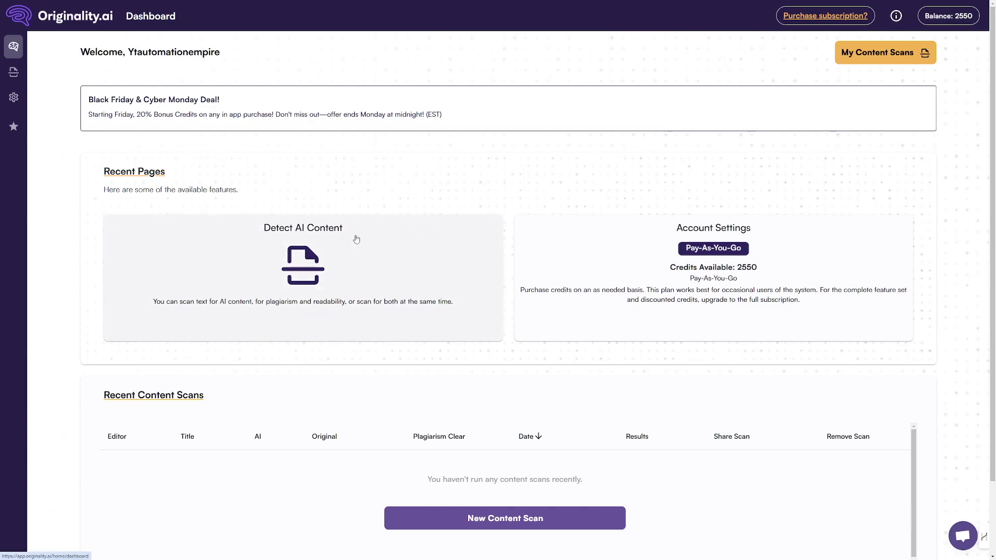
Expand the sidebar's Content Scanner and Settings sections and start a new Detect AI Content scan
{"action": "mouse_move", "coordinate": [98, 41]}
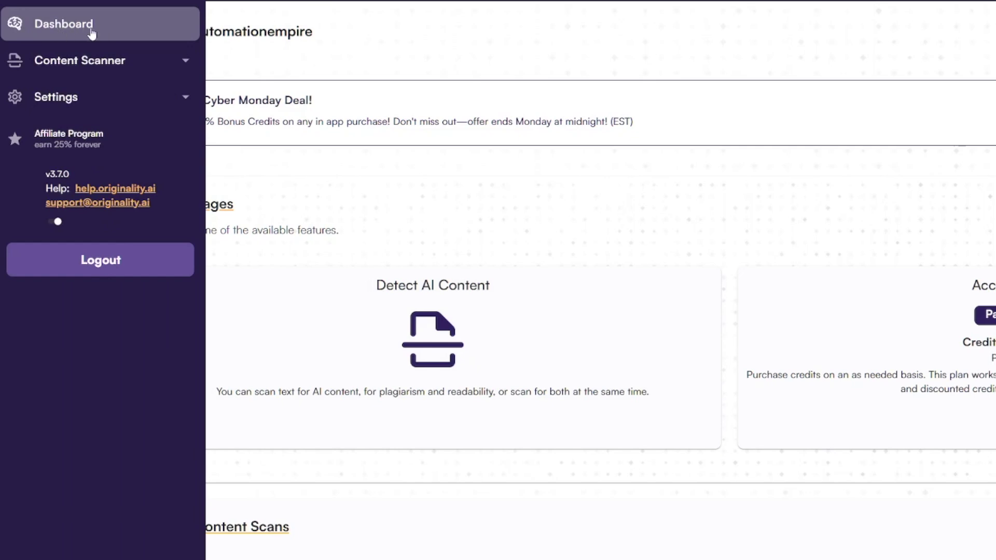
{"action": "left_click", "coordinate": [106, 63]}
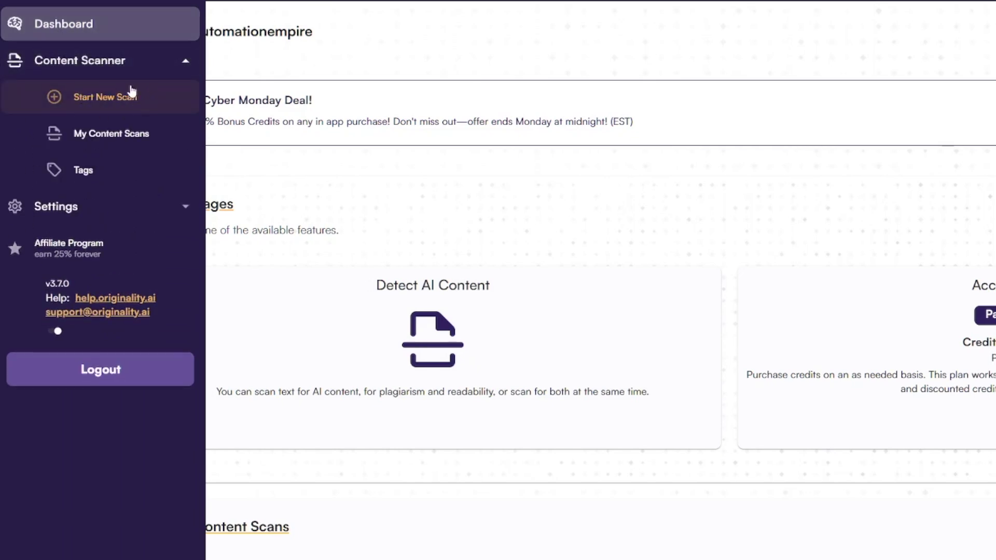
{"action": "left_click", "coordinate": [93, 208]}
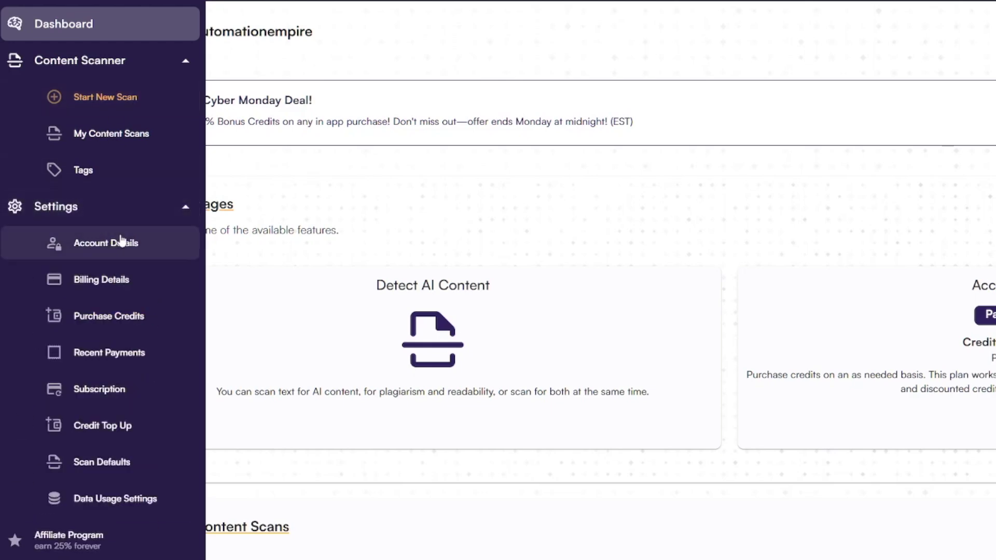
{"action": "scroll", "coordinate": [120, 241], "scroll_direction": "down", "scroll_amount": 1}
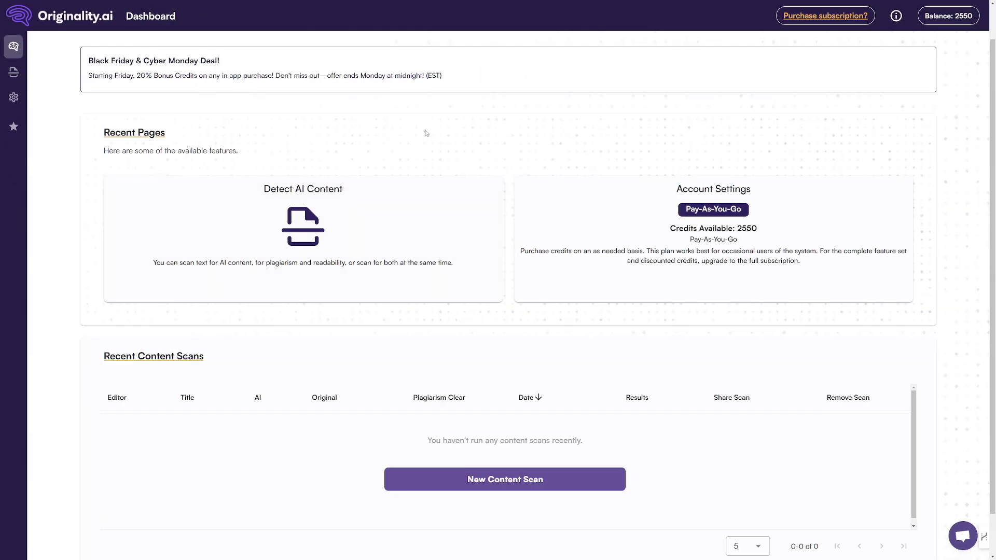
{"action": "left_click", "coordinate": [353, 212]}
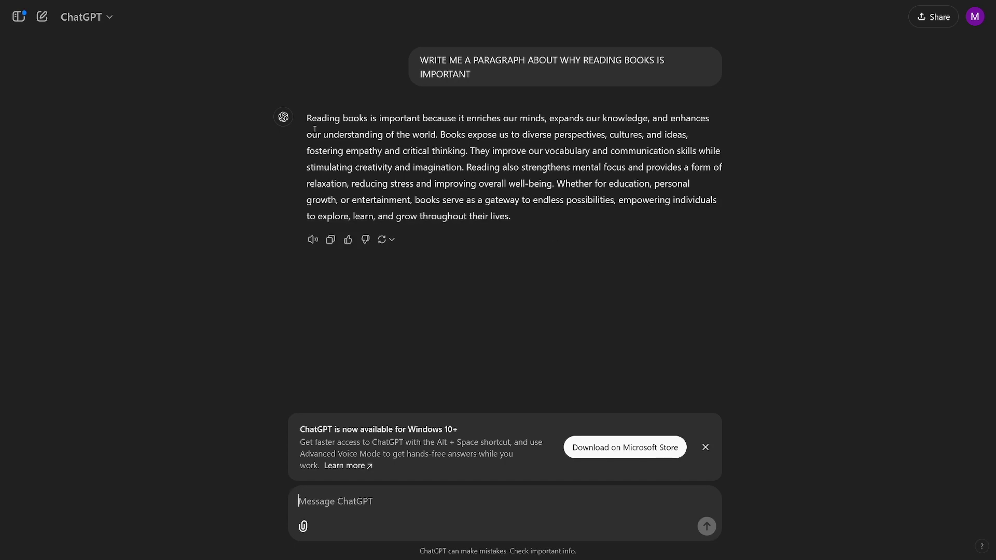
Copy ChatGPT's reading-books paragraph and paste it into the Originality.ai scan text box
{"action": "left_click_drag", "start_coordinate": [308, 118], "coordinate": [517, 221]}
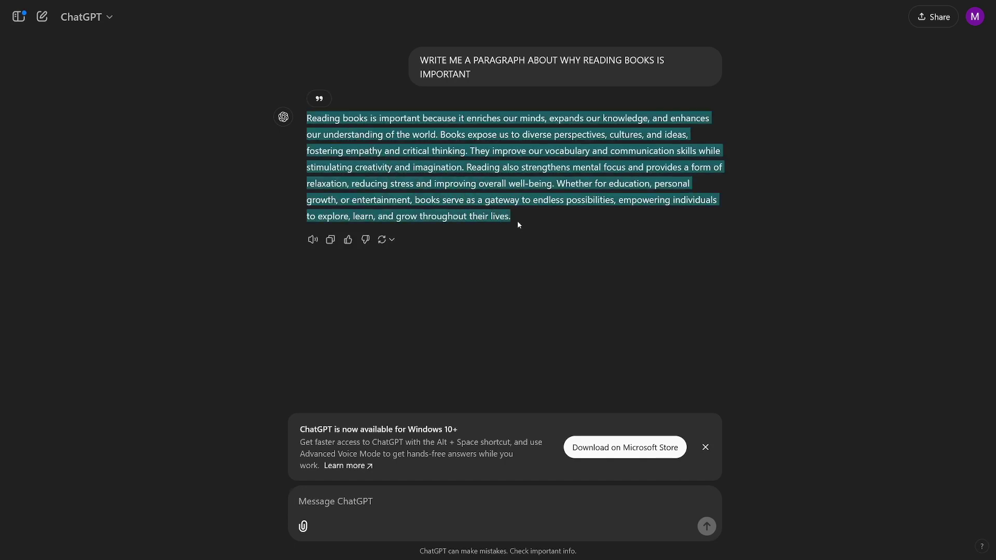
{"action": "right_click", "coordinate": [502, 220]}
{"action": "left_click", "coordinate": [513, 226]}
{"action": "key", "text": "alt+Tab"}
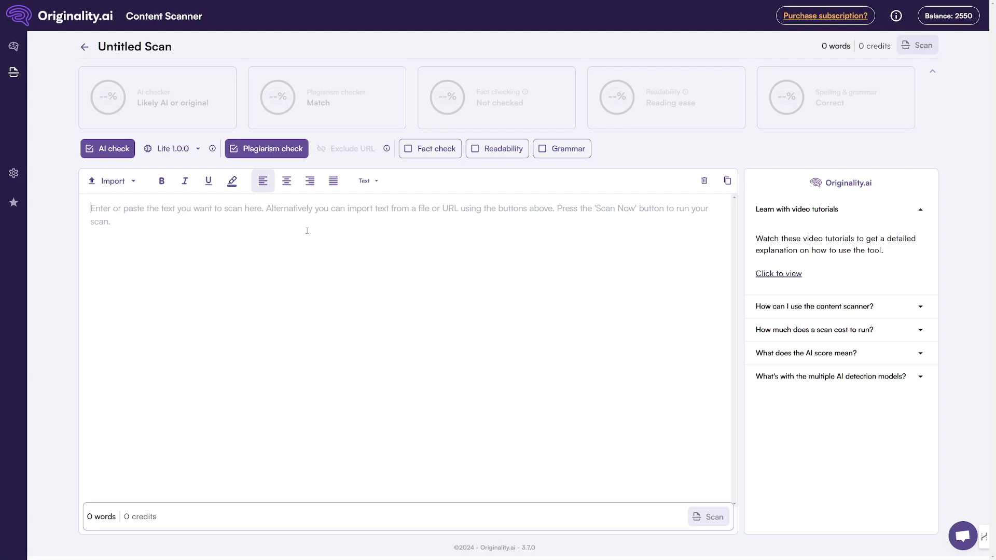
{"action": "key", "text": "ctrl+v"}
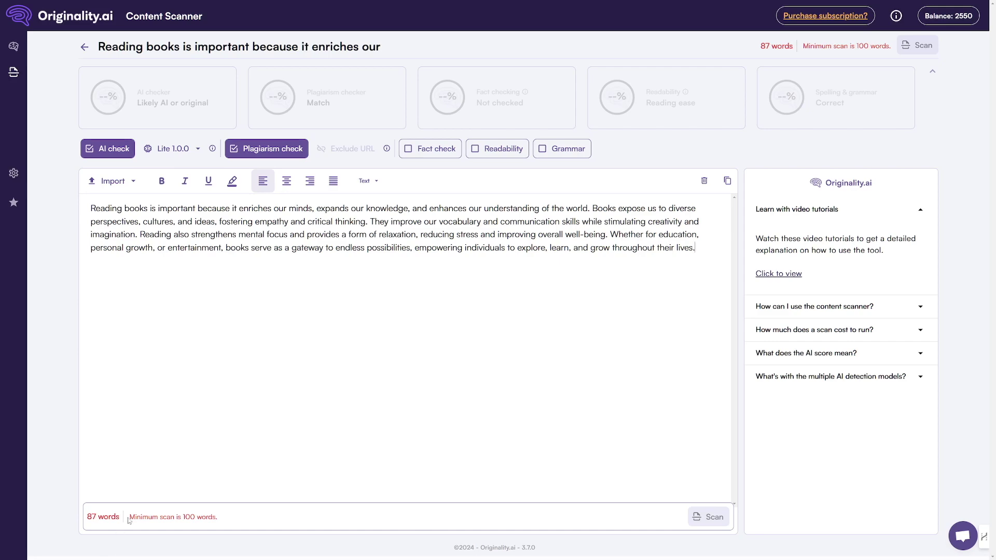
Ask ChatGPT to expand the text past the 100-word minimum, then scan the 178-word version
{"action": "left_click_drag", "start_coordinate": [130, 516], "coordinate": [232, 518]}
{"action": "left_click", "coordinate": [224, 522]}
{"action": "key", "text": "alt+Tab"}
{"action": "type", "text": "expand this a little bit moire"}
{"action": "key", "text": "Return"}
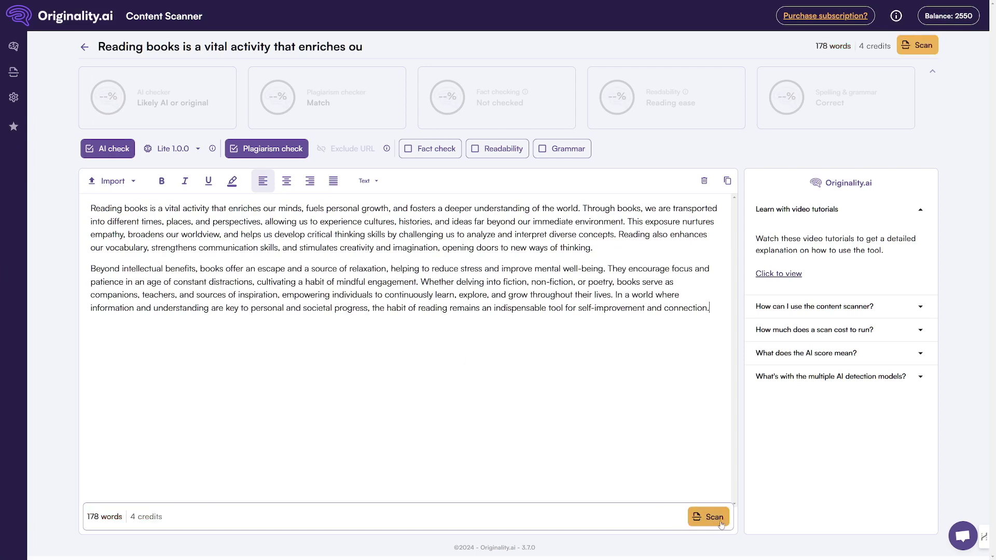
{"action": "left_click", "coordinate": [719, 524]}
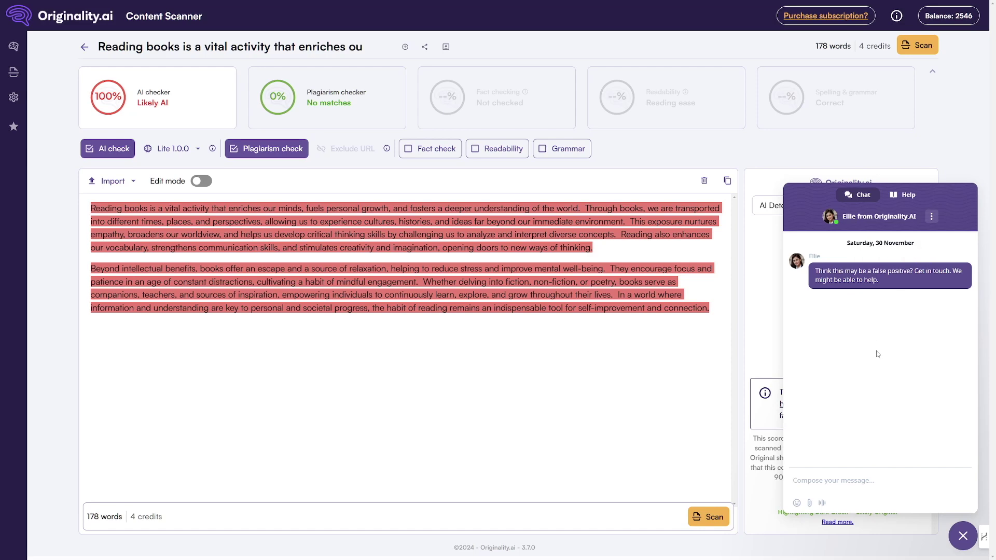
Close the support chat popup to reveal the 100% Likely AI detection verdict
{"action": "left_click", "coordinate": [961, 535]}
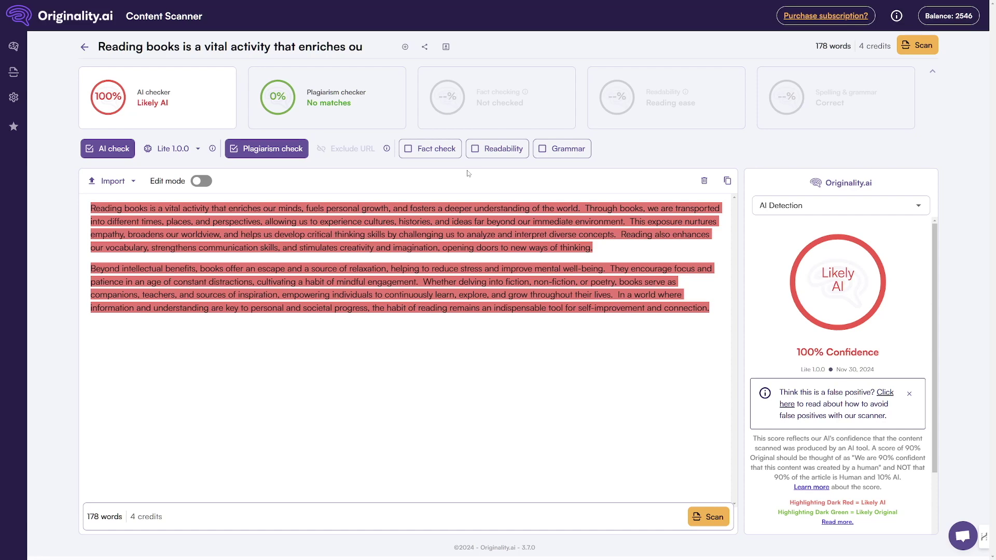
Turn on Grammar, Readability and Fact check for the scan, raising its cost to 10 credits
{"action": "left_click", "coordinate": [569, 151]}
{"action": "left_click", "coordinate": [499, 149]}
{"action": "left_click", "coordinate": [433, 150]}
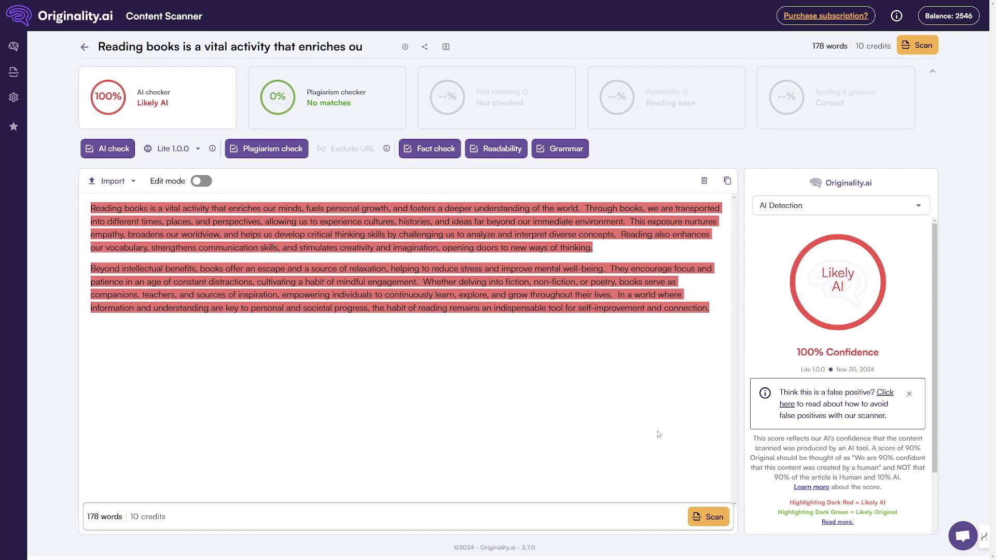
Review the Likely AI and likely original legend lines, then switch the scanned text to Edit mode
{"action": "scroll", "coordinate": [860, 404], "scroll_direction": "down", "scroll_amount": 3}
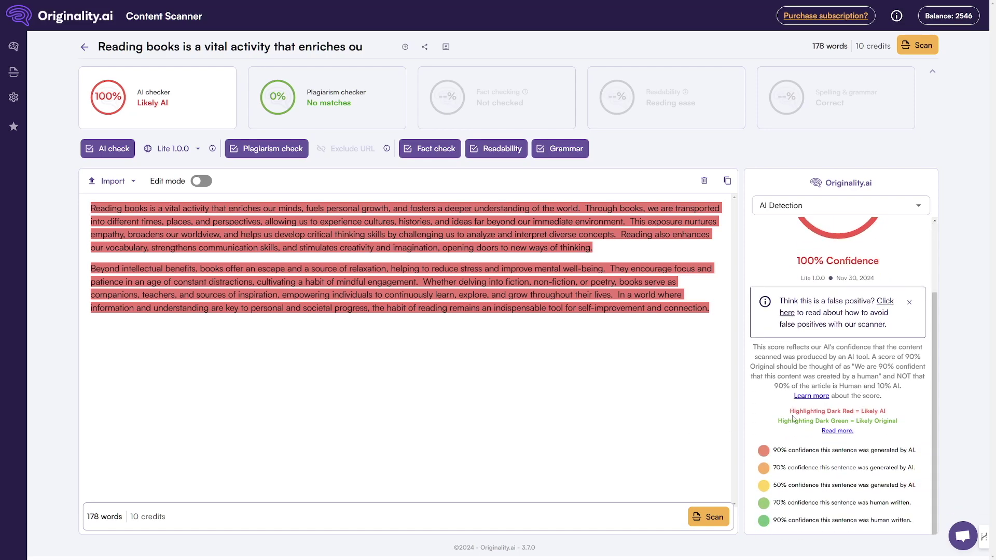
{"action": "left_click_drag", "start_coordinate": [790, 413], "coordinate": [888, 413]}
{"action": "left_click", "coordinate": [882, 412]}
{"action": "left_click_drag", "start_coordinate": [779, 420], "coordinate": [896, 420]}
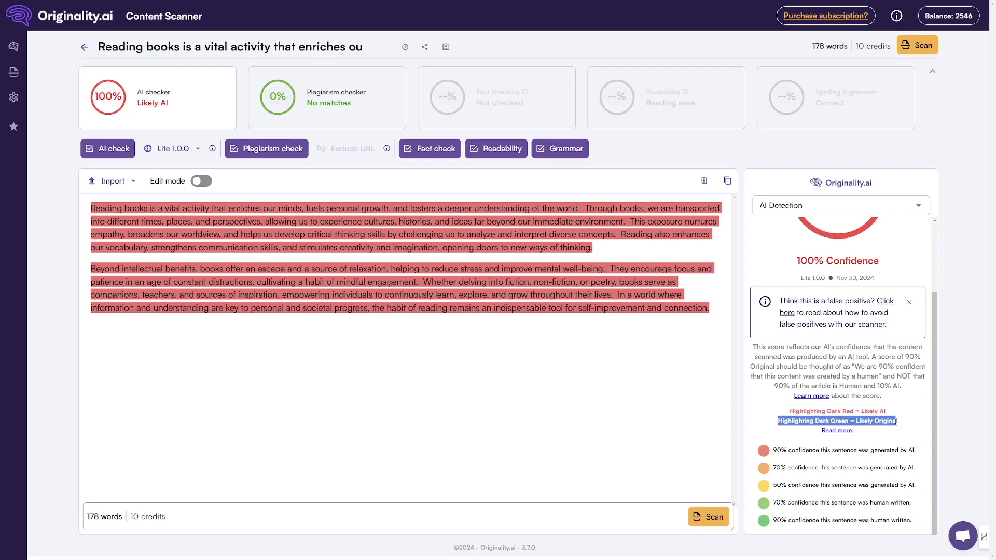
{"action": "left_click", "coordinate": [899, 425]}
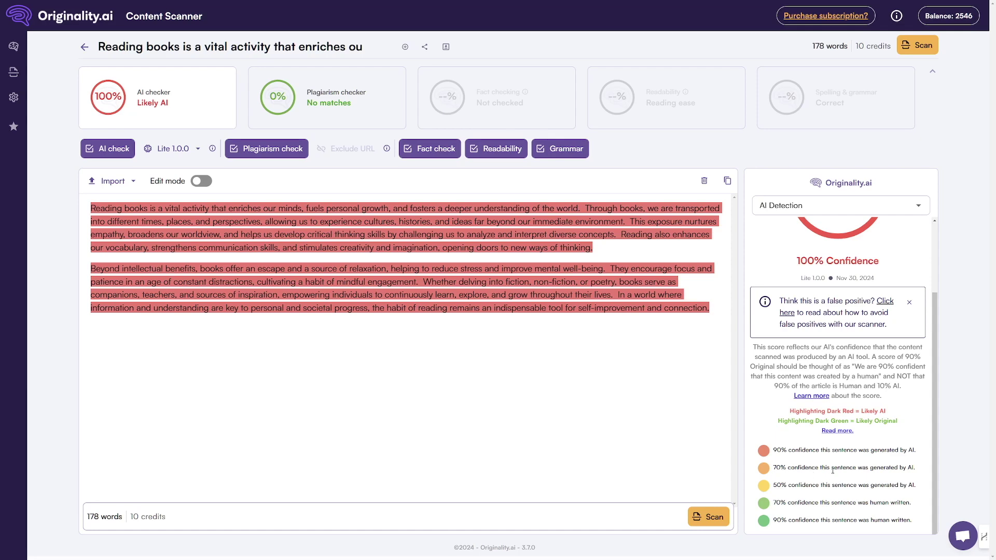
{"action": "scroll", "coordinate": [830, 471], "scroll_direction": "up", "scroll_amount": 2}
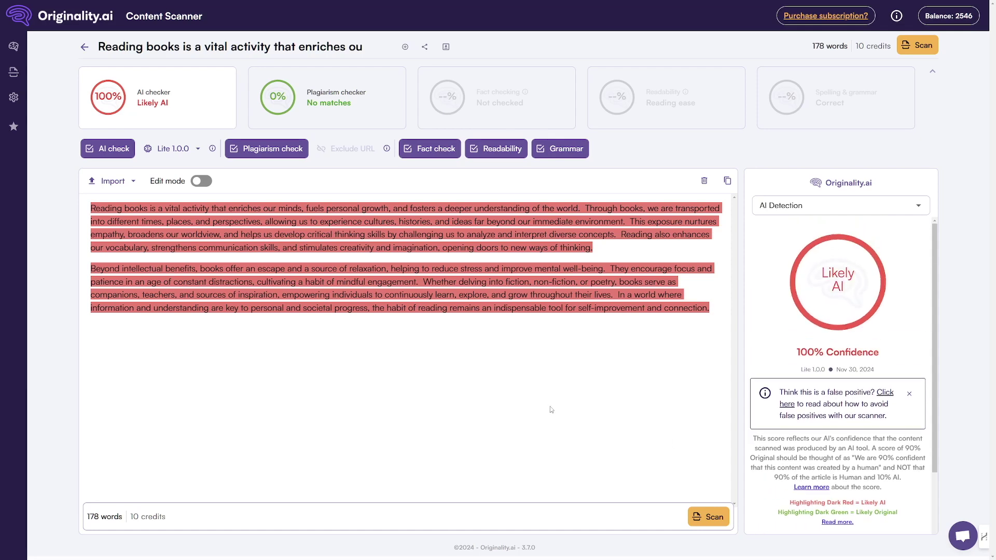
{"action": "left_click", "coordinate": [202, 181]}
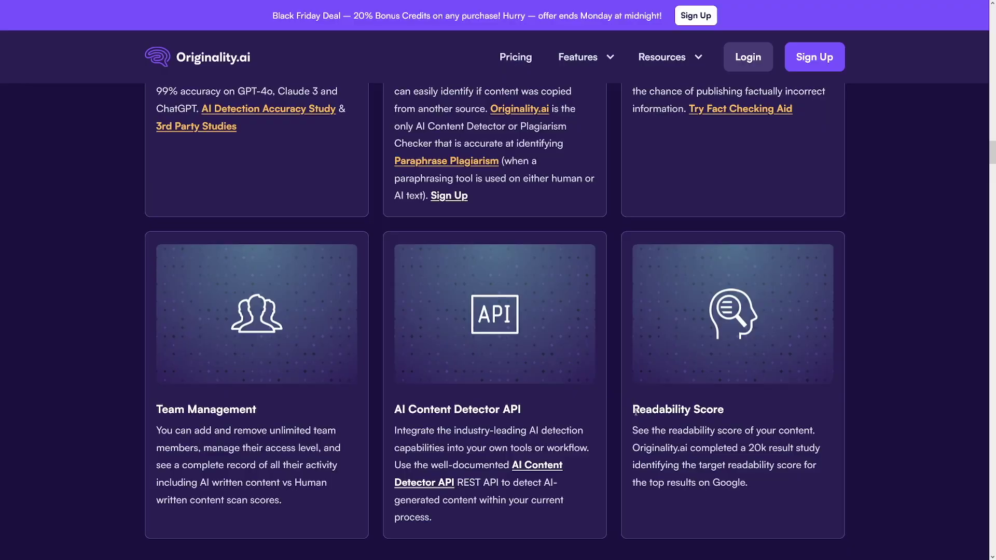
Open the Readability Checker from the Readability Score card, skim it, then go to Pricing
{"action": "left_click_drag", "start_coordinate": [635, 411], "coordinate": [721, 410]}
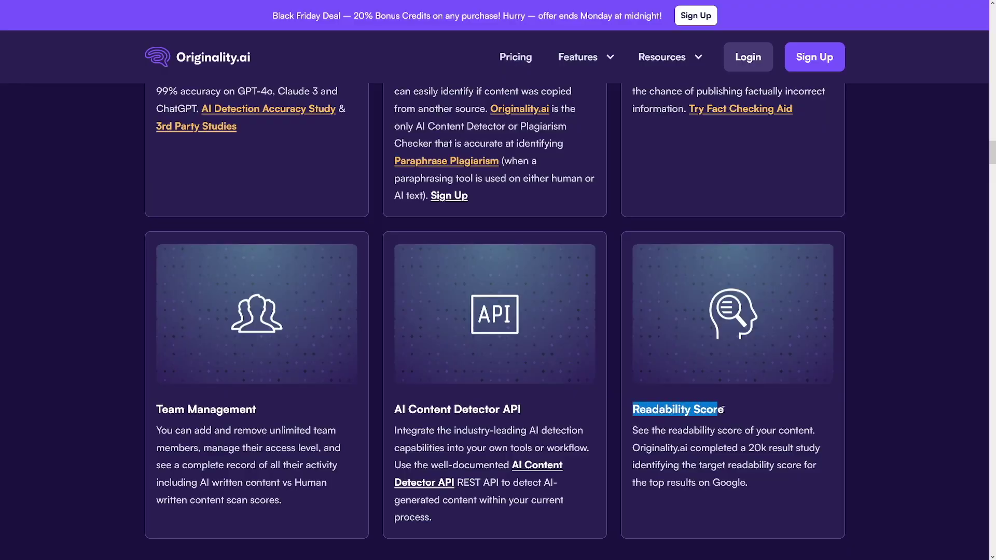
{"action": "left_click_drag", "start_coordinate": [730, 412], "coordinate": [760, 483]}
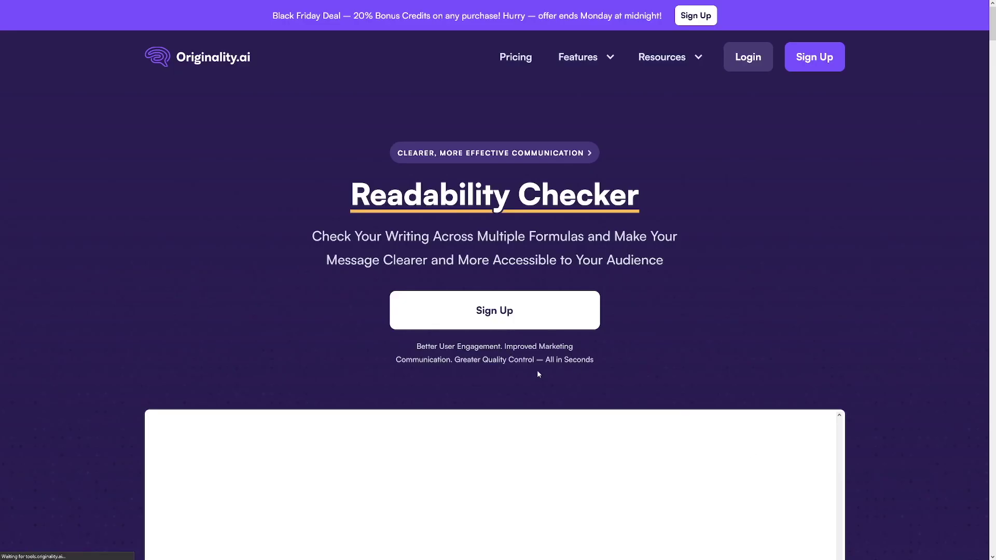
{"action": "left_click_drag", "start_coordinate": [324, 237], "coordinate": [667, 241]}
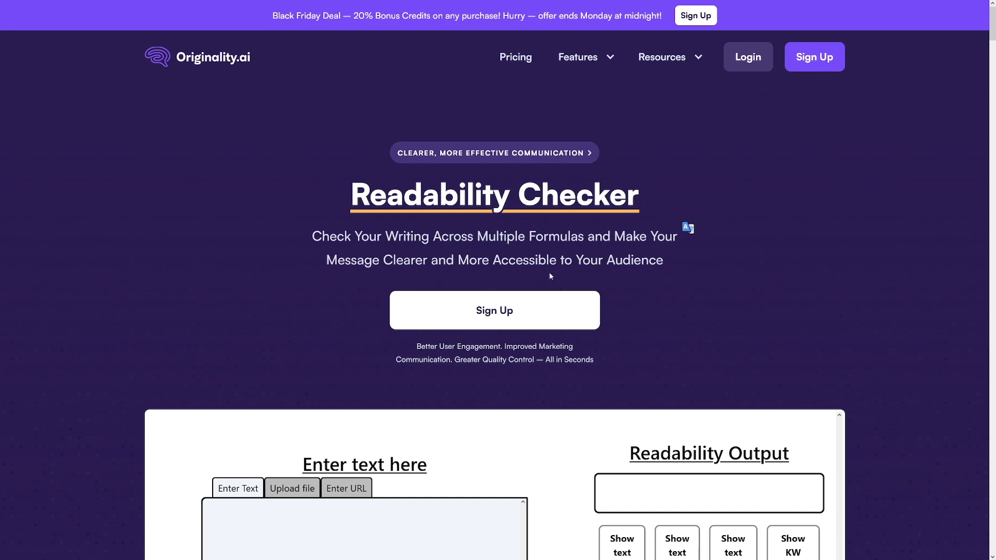
{"action": "scroll", "coordinate": [549, 275], "scroll_direction": "down", "scroll_amount": 8}
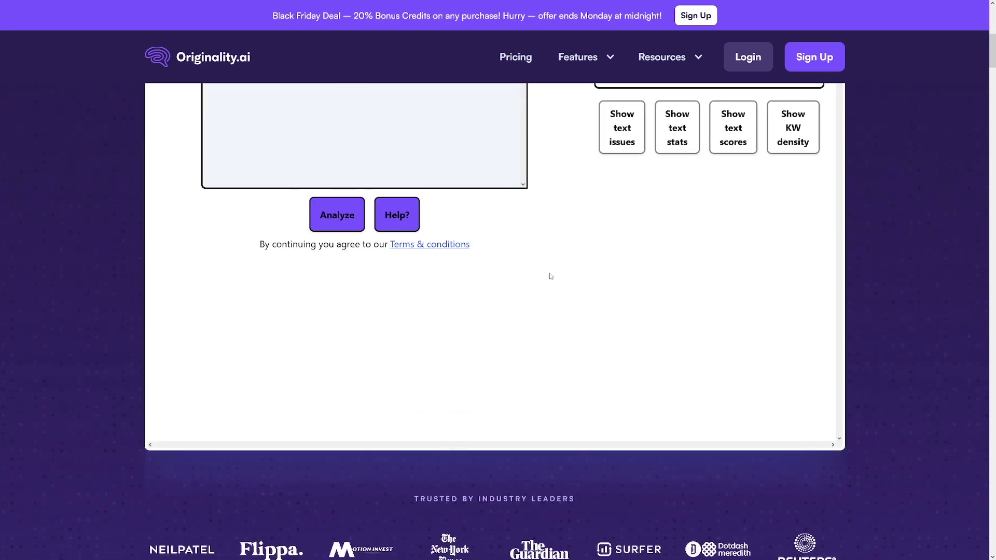
{"action": "scroll", "coordinate": [551, 276], "scroll_direction": "up", "scroll_amount": 8}
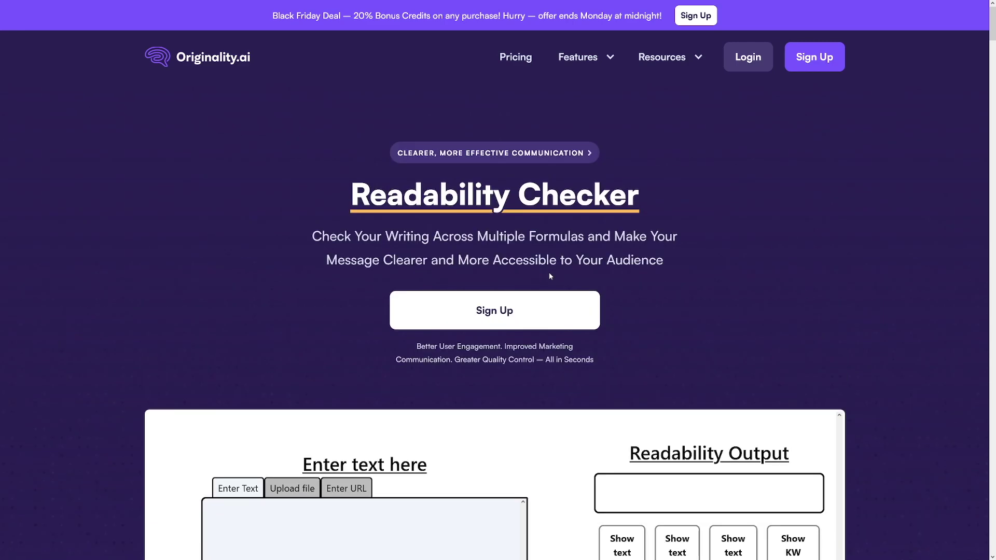
{"action": "left_click", "coordinate": [515, 59]}
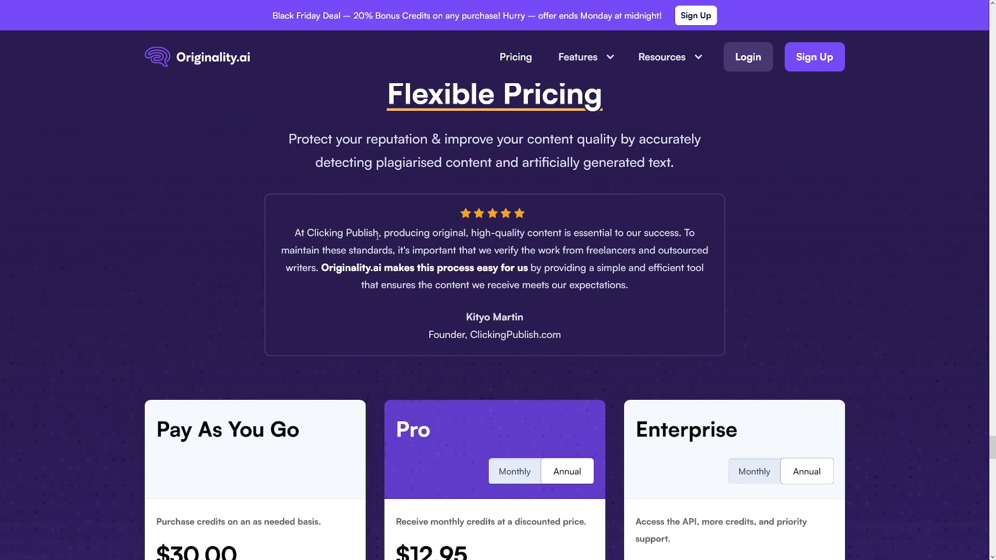
Toggle the Pro plan between Monthly and Annual pricing and highlight its $12.95 price
{"action": "scroll", "coordinate": [378, 236], "scroll_direction": "down", "scroll_amount": 5}
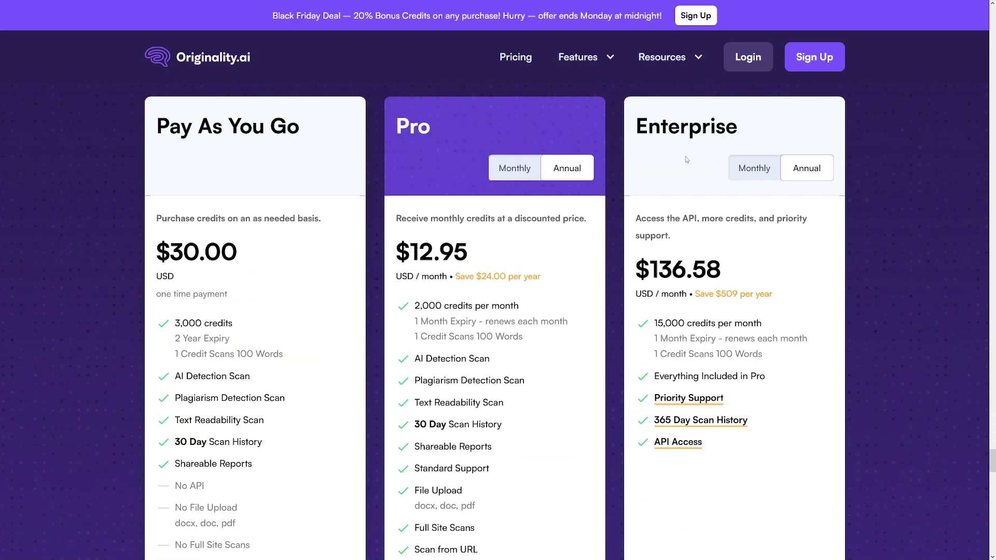
{"action": "left_click_drag", "start_coordinate": [157, 127], "coordinate": [301, 135]}
{"action": "left_click", "coordinate": [301, 135]}
{"action": "scroll", "coordinate": [451, 208], "scroll_direction": "down", "scroll_amount": 1}
{"action": "scroll", "coordinate": [493, 187], "scroll_direction": "up", "scroll_amount": 1}
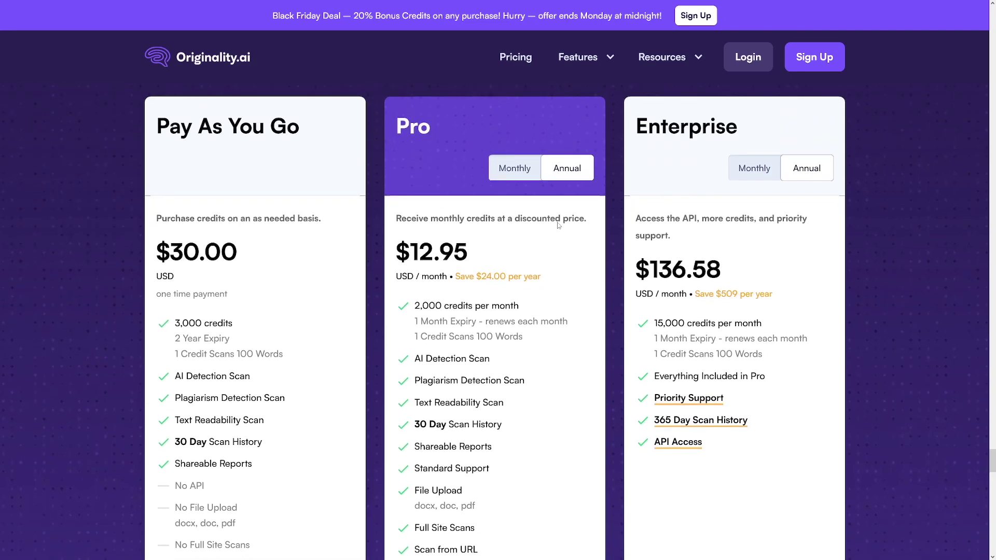
{"action": "left_click", "coordinate": [519, 171]}
{"action": "left_click", "coordinate": [568, 173]}
{"action": "left_click_drag", "start_coordinate": [398, 251], "coordinate": [468, 251]}
{"action": "left_click", "coordinate": [466, 251]}
Highlight the Pay As You Go plan's 3,000 credits and $30.00 price, then scroll back up
{"action": "left_click_drag", "start_coordinate": [155, 126], "coordinate": [299, 128]}
{"action": "left_click", "coordinate": [299, 129]}
{"action": "left_click_drag", "start_coordinate": [175, 323], "coordinate": [234, 323]}
{"action": "left_click", "coordinate": [234, 323]}
{"action": "left_click_drag", "start_coordinate": [156, 245], "coordinate": [239, 245]}
{"action": "left_click", "coordinate": [239, 246]}
{"action": "scroll", "coordinate": [569, 334], "scroll_direction": "up", "scroll_amount": 10}
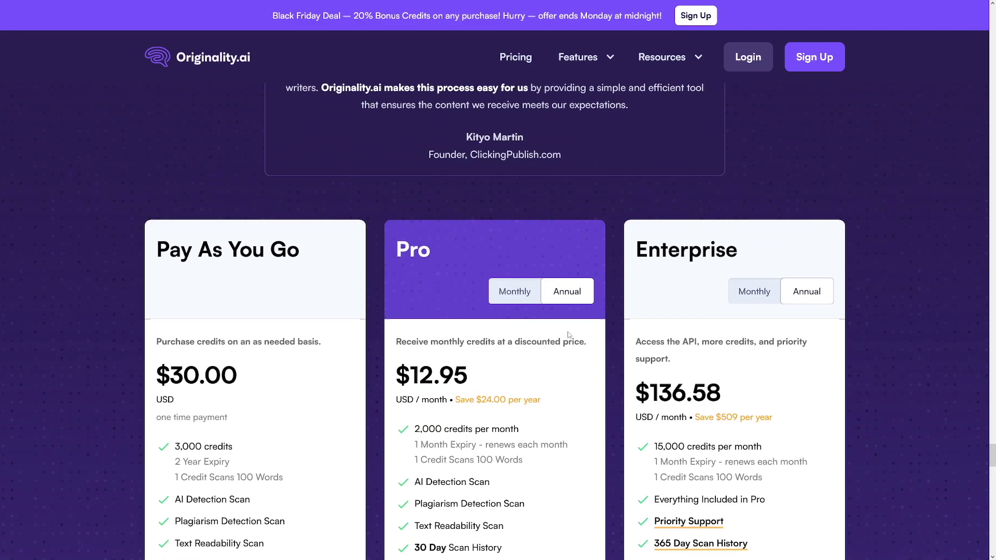
{"action": "scroll", "coordinate": [569, 332], "scroll_direction": "up", "scroll_amount": 15}
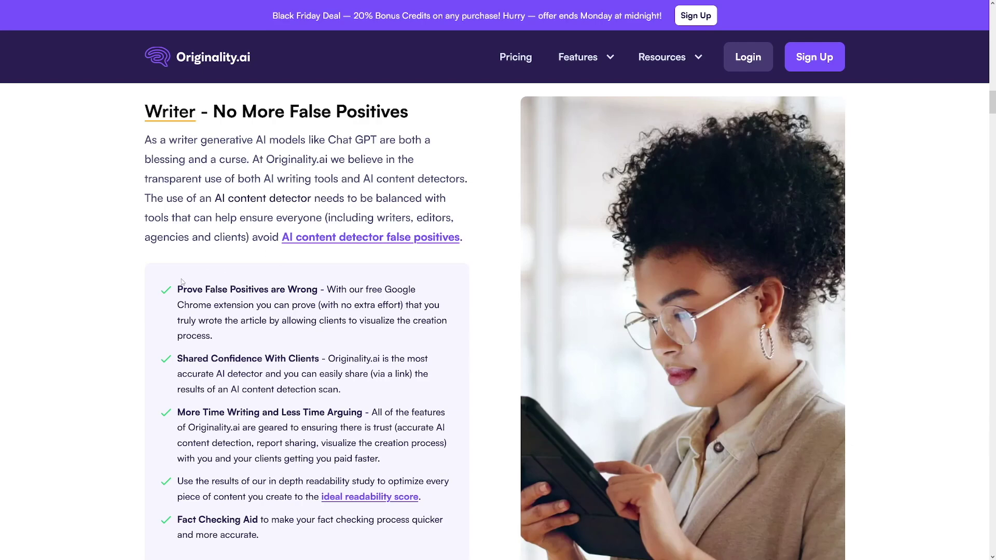
Highlight the 'Prove False Positives are Wrong' heading and Chrome extension phrase in the Writer section
{"action": "left_click_drag", "start_coordinate": [179, 288], "coordinate": [318, 290]}
{"action": "left_click", "coordinate": [455, 302]}
{"action": "left_click_drag", "start_coordinate": [391, 290], "coordinate": [258, 306]}
{"action": "left_click", "coordinate": [307, 317]}
Scroll to the top of the homepage and highlight the 'Not for Students.' note
{"action": "scroll", "coordinate": [409, 264], "scroll_direction": "up", "scroll_amount": 1}
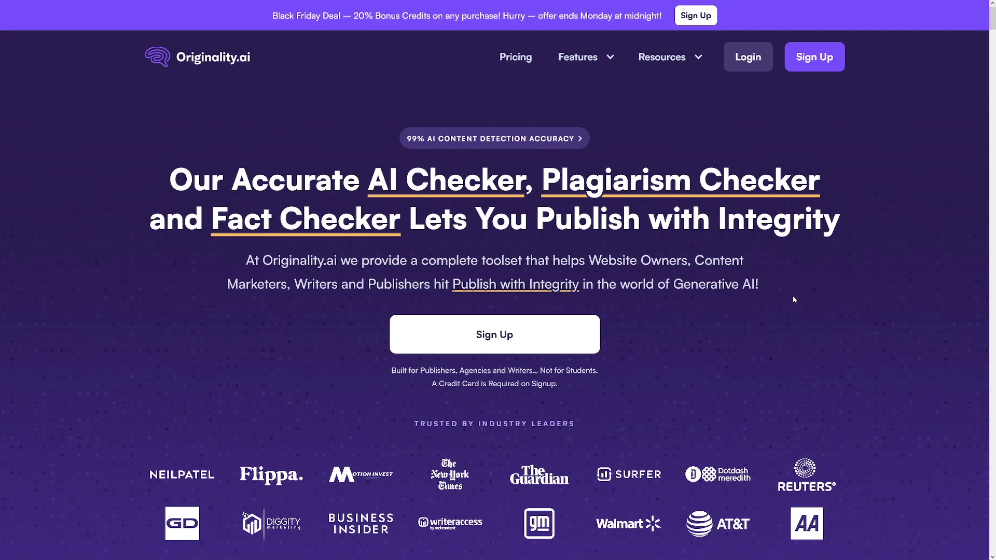
{"action": "left_click_drag", "start_coordinate": [540, 370], "coordinate": [597, 373]}
{"action": "left_click", "coordinate": [612, 355]}
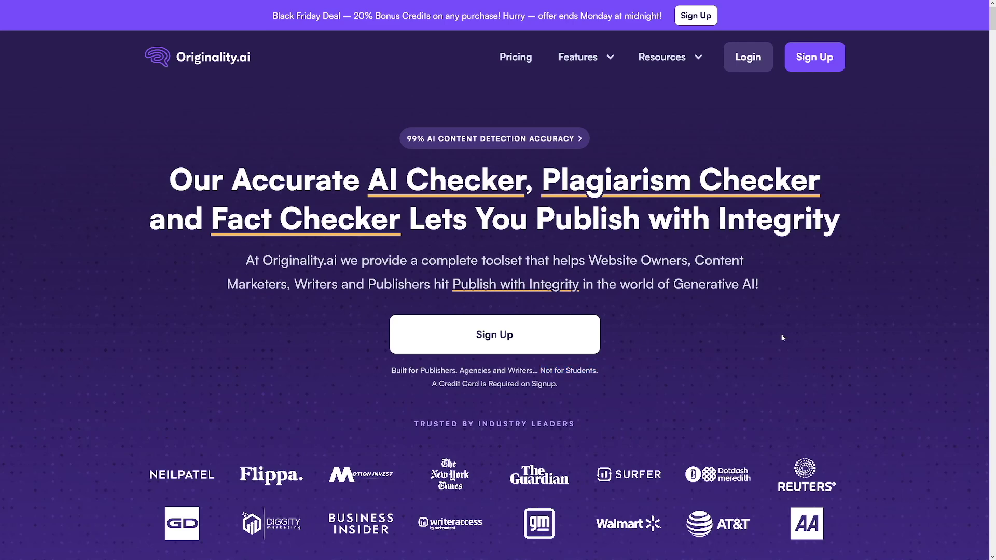